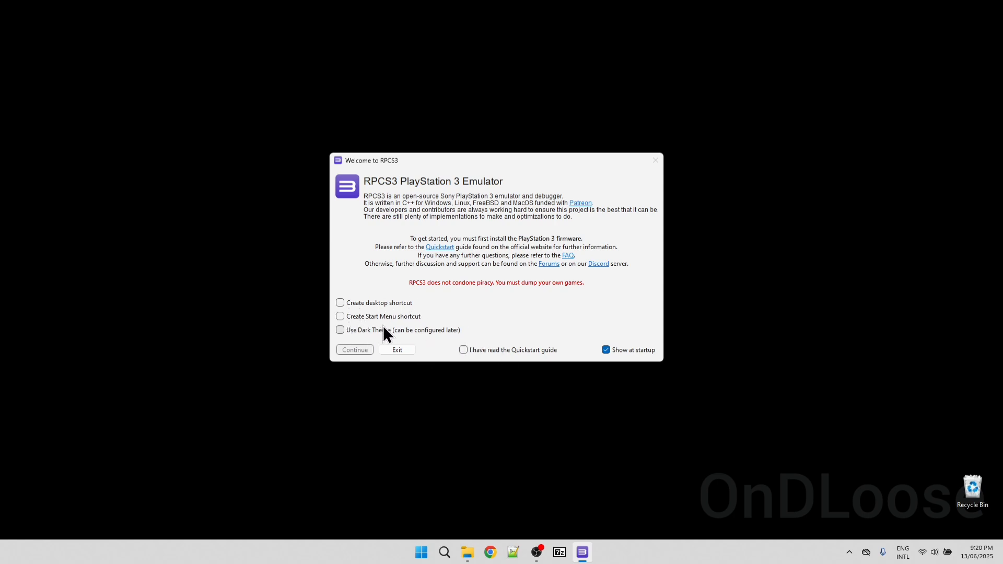
Complete the welcome dialog with a desktop shortcut created, the Quickstart guide marked as read, and showing at startup disabled
left_click(346, 303)
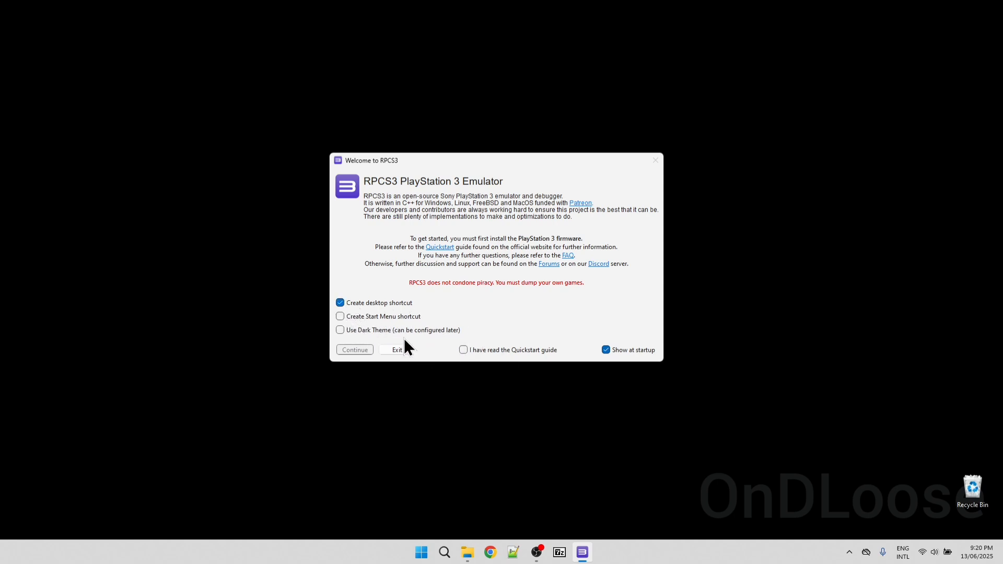
left_click(607, 351)
left_click(464, 350)
left_click(353, 349)
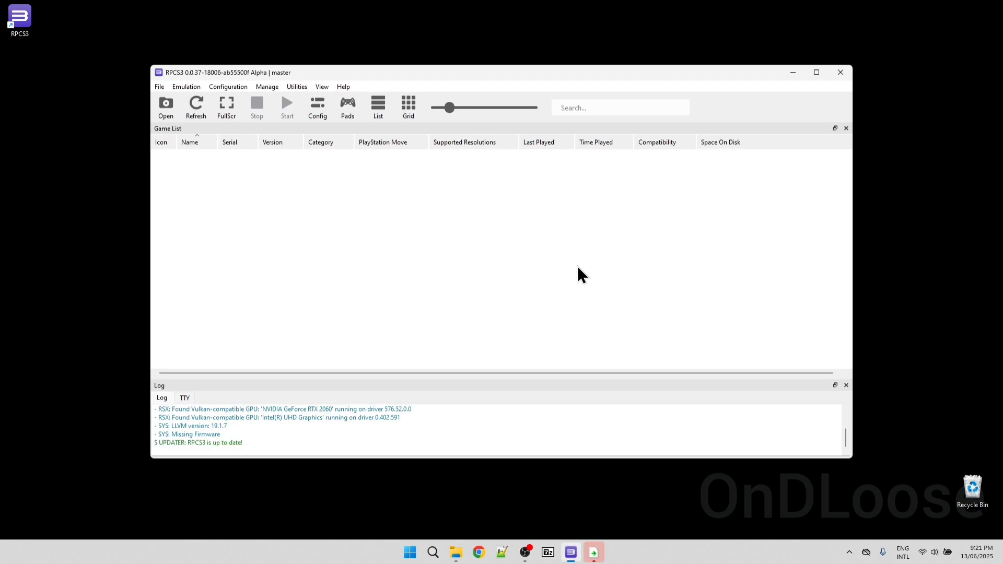
Install the PS3 firmware from PS3UPDAT.PUP in the rpcs3-v0.0.37-18006-ab55500f_win64 folder and dismiss the completion message
left_click(159, 87)
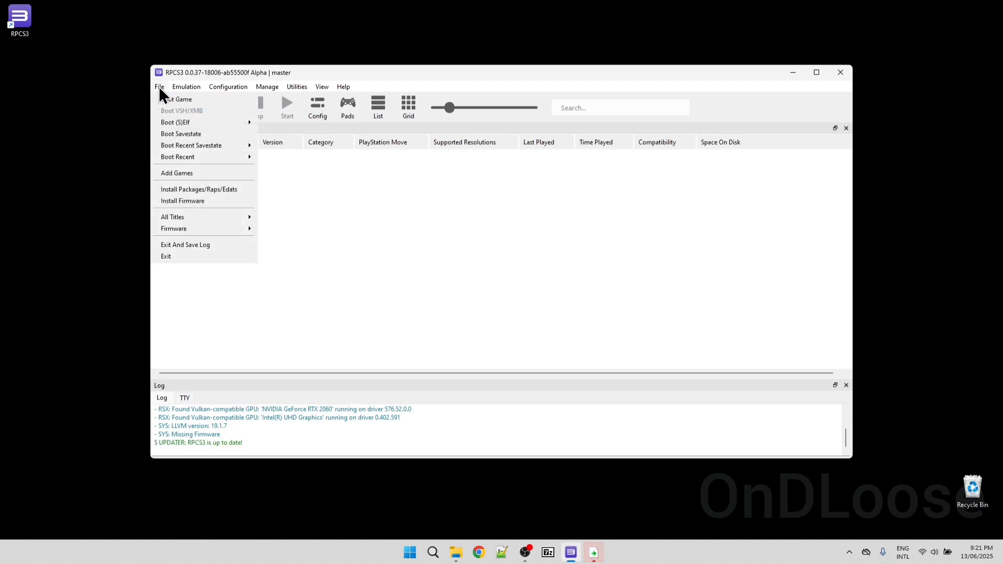
left_click(197, 201)
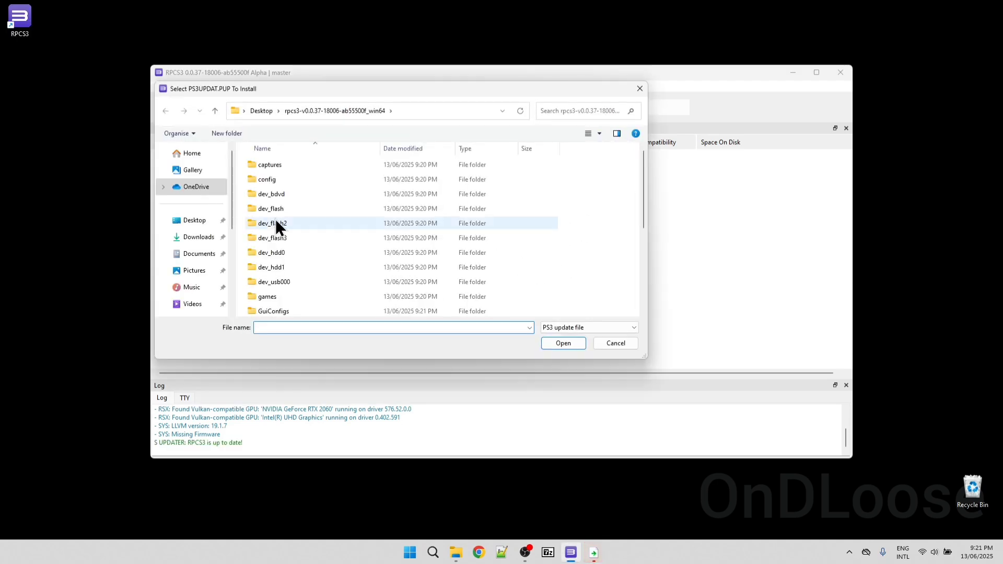
scroll(318, 204, "down", 4)
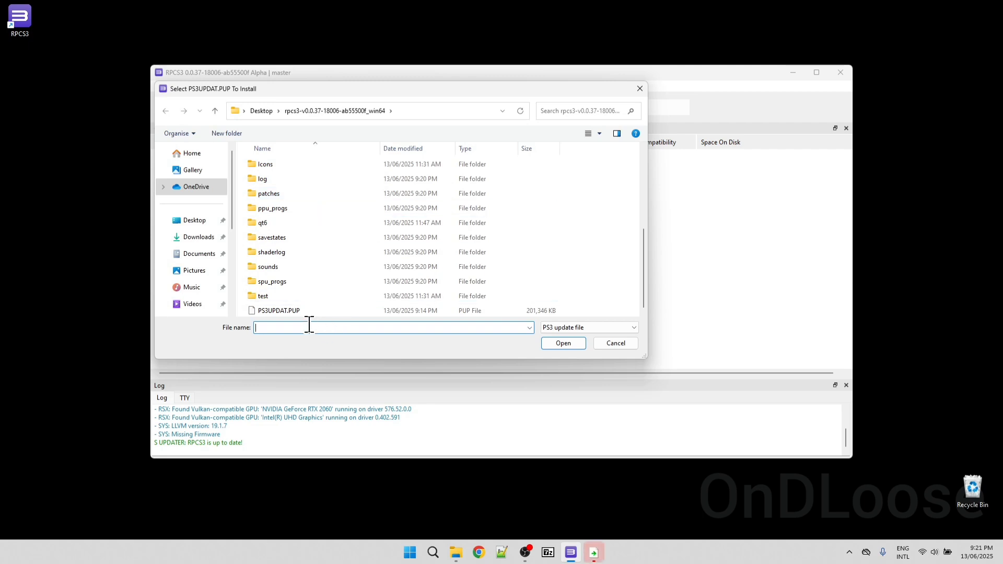
left_click(280, 311)
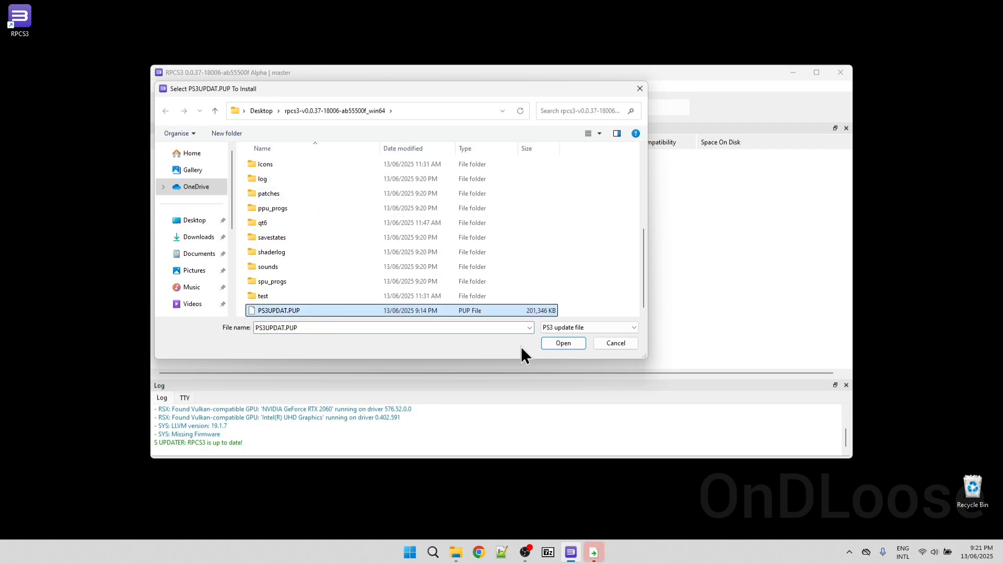
left_click(564, 343)
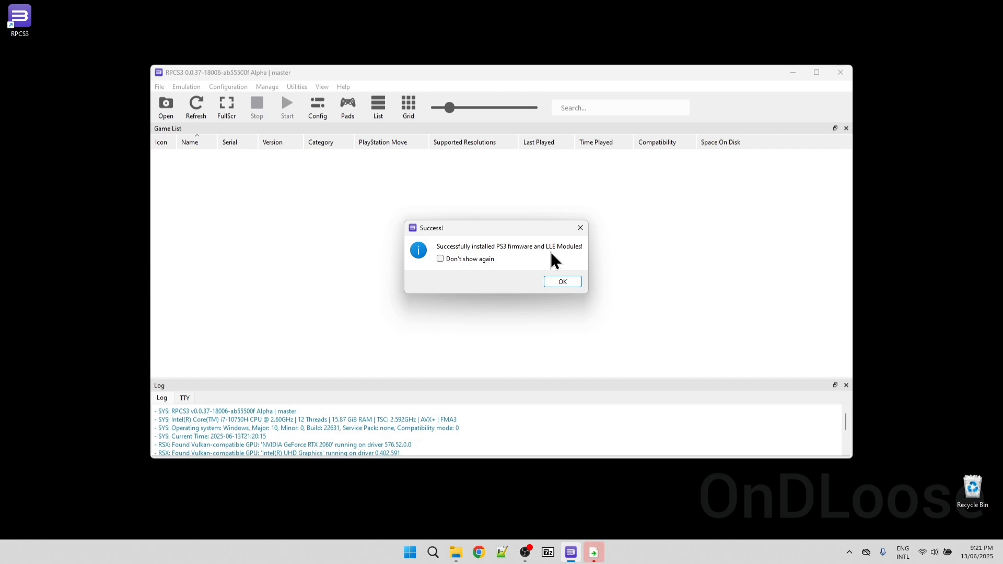
left_click(569, 286)
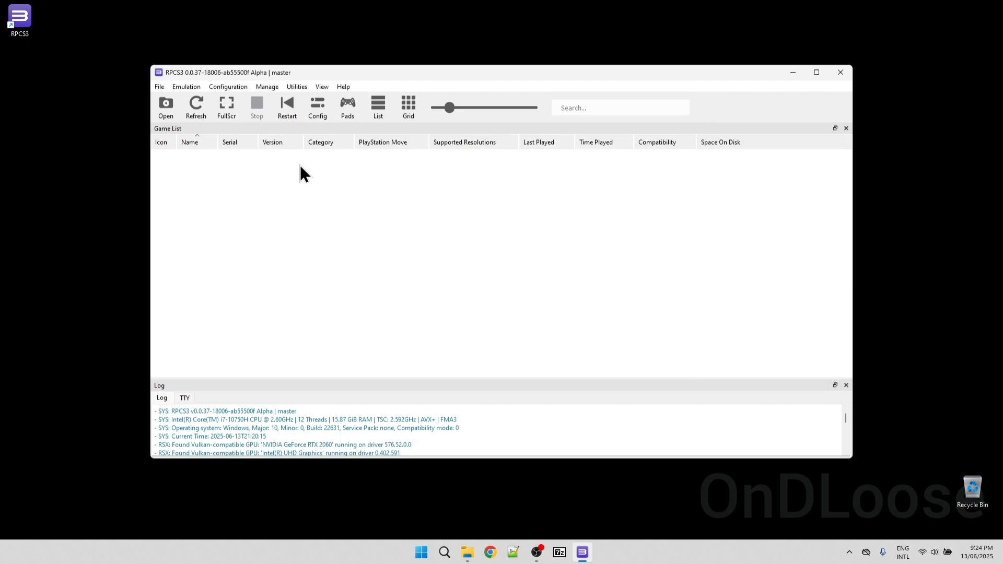
Enable SPU loop detection in the global CPU settings
left_click(230, 86)
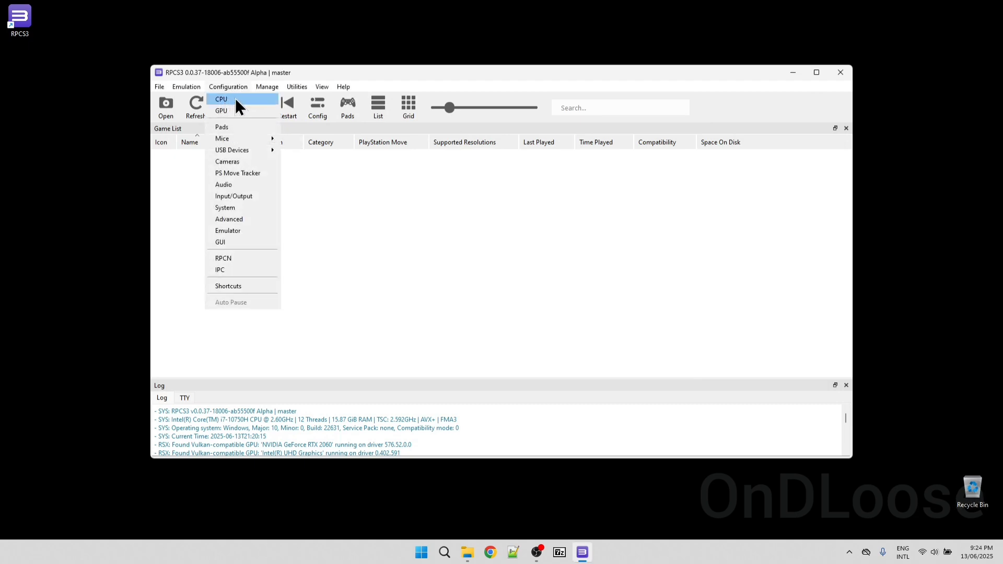
left_click(235, 98)
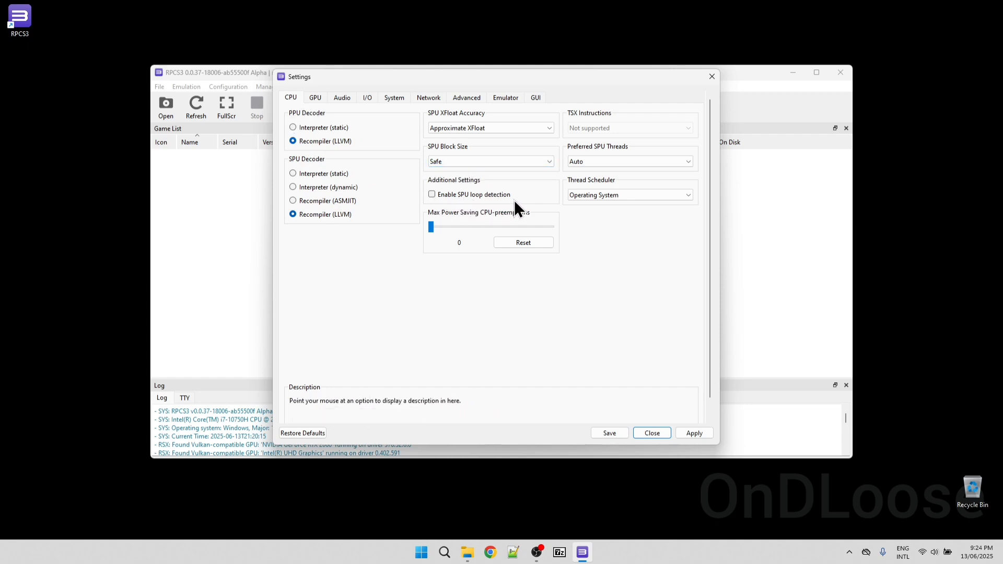
left_click(432, 195)
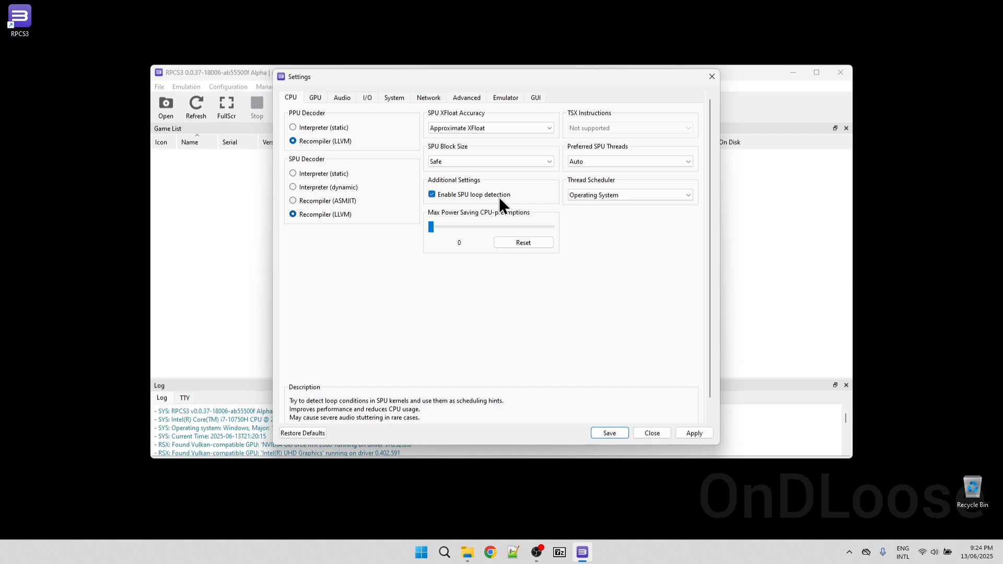
Set the graphics device to NVIDIA GeForce RTX 2060, resolution scale to 150% (1920x1080), enable VSync, and save the settings
left_click(316, 99)
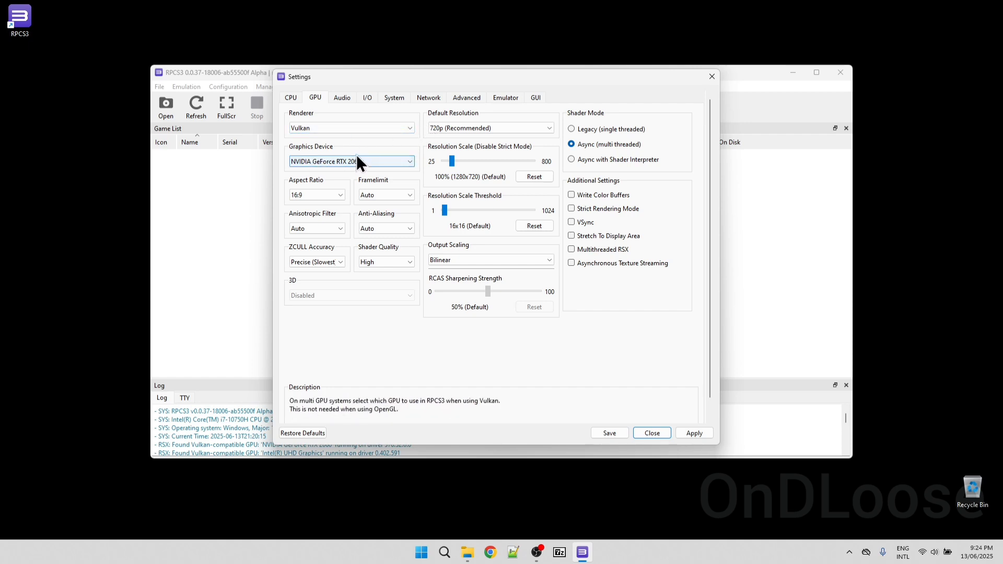
left_click(405, 161)
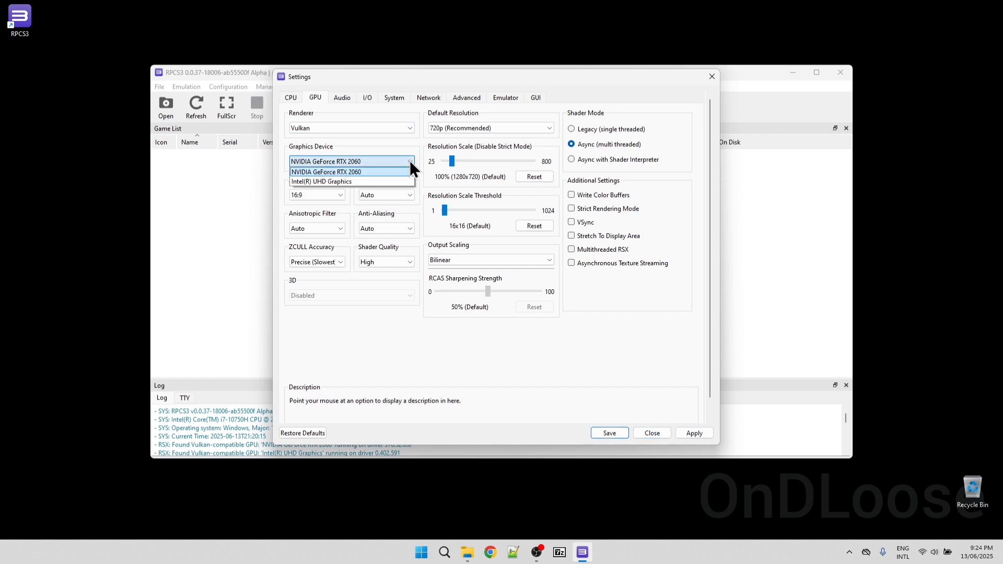
left_click(368, 171)
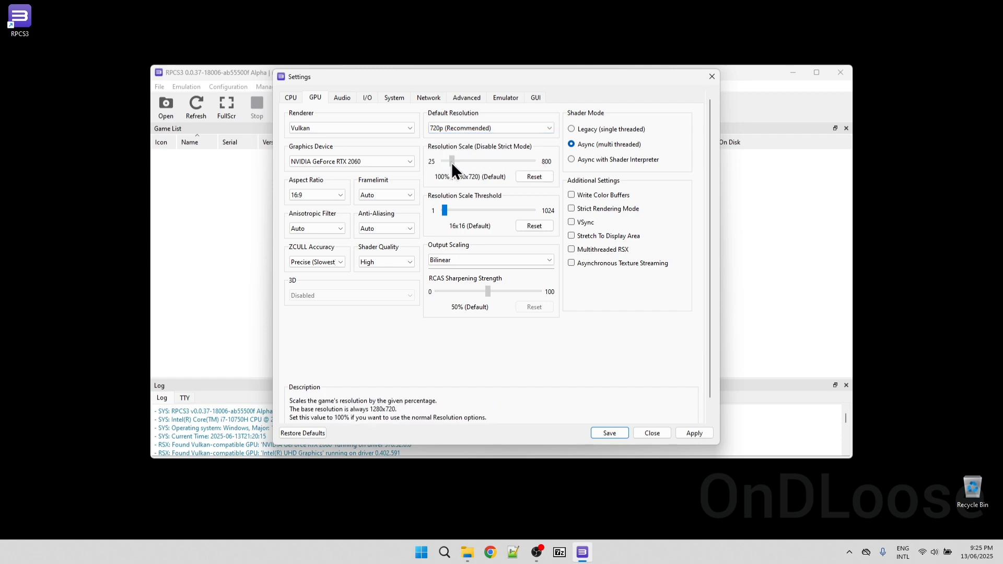
left_click_drag(453, 162, 455, 164)
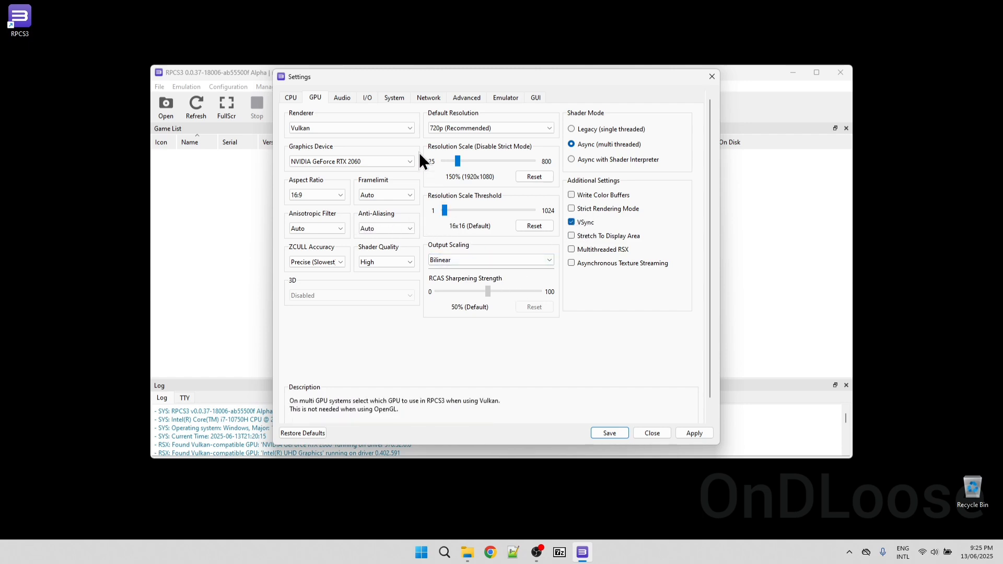
left_click(704, 431)
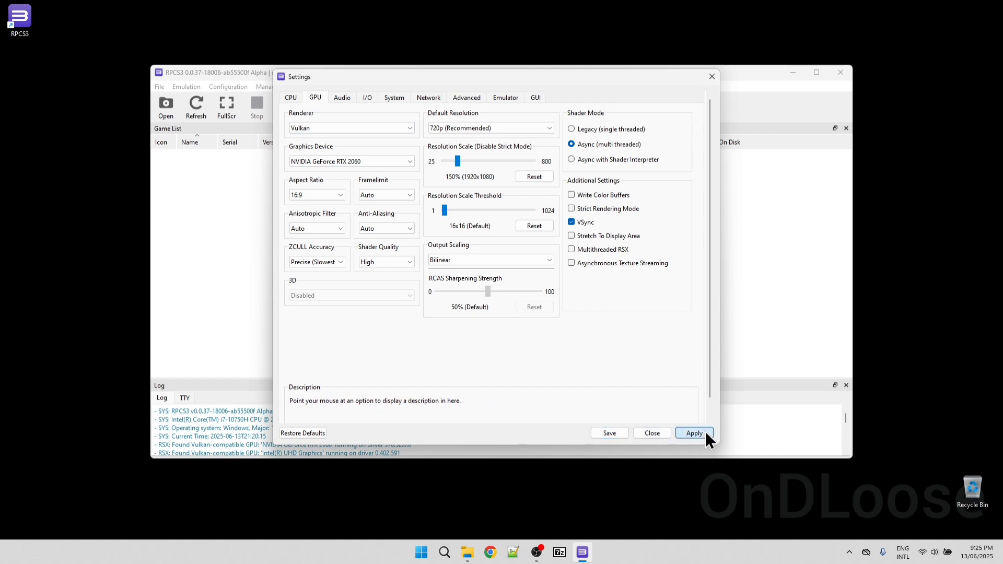
left_click(613, 434)
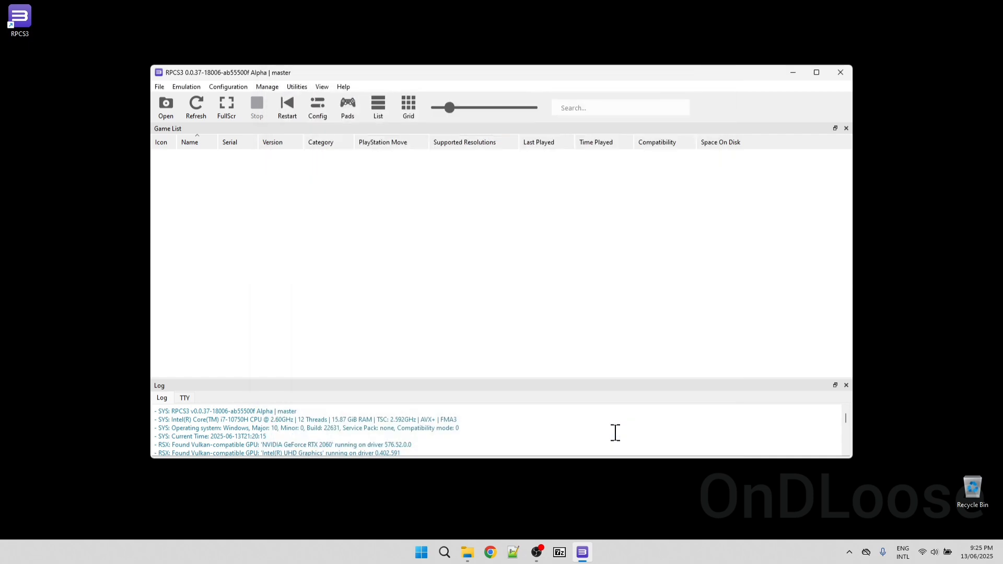
Set Player 1's gamepad handler to SDL using PS3 Controller 1 and save the gamepad settings
left_click(347, 110)
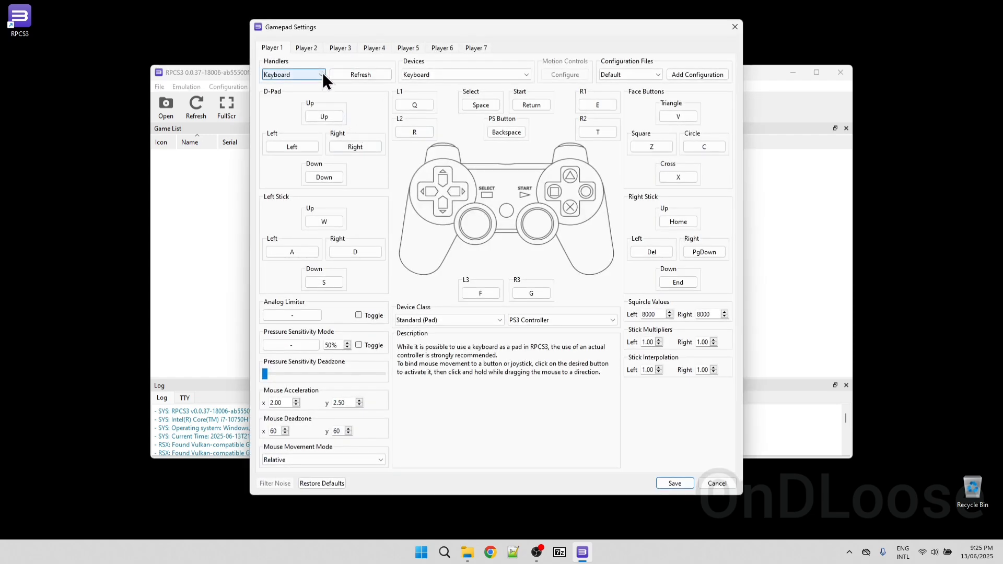
left_click(322, 73)
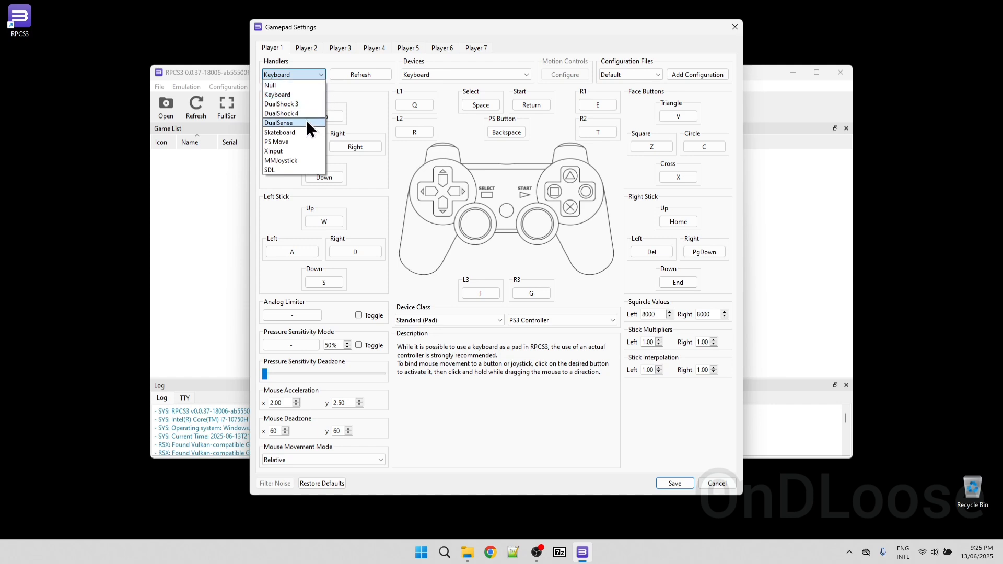
left_click(297, 169)
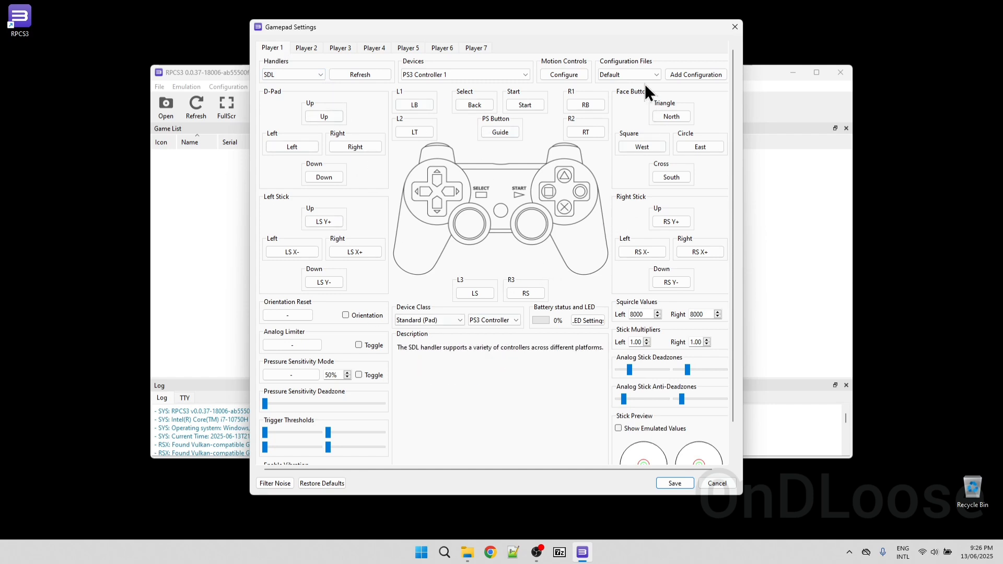
left_click(642, 148)
left_click(684, 485)
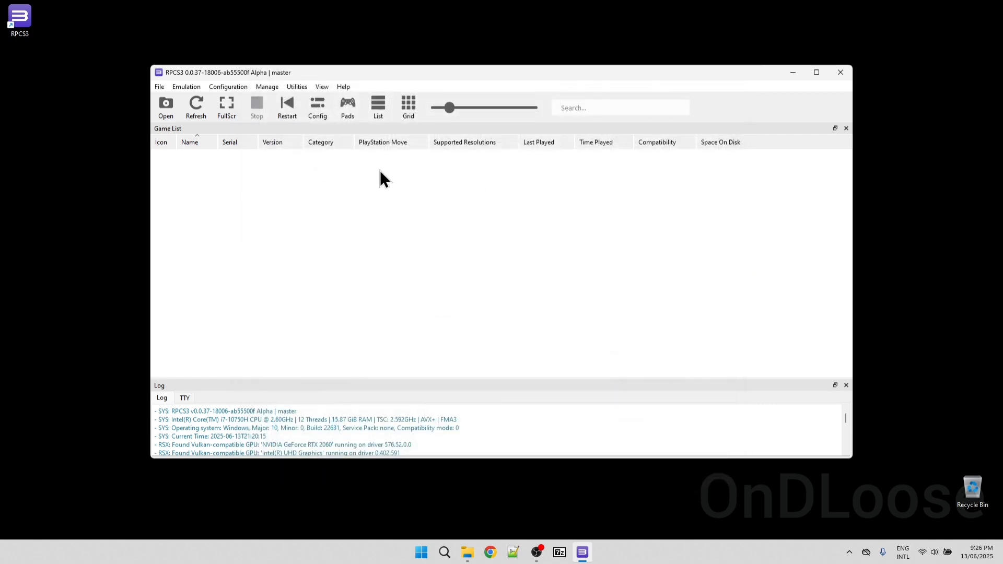
Add the games from the Roms\PS3 folder on the Media (M:) drive to the game list
left_click(162, 86)
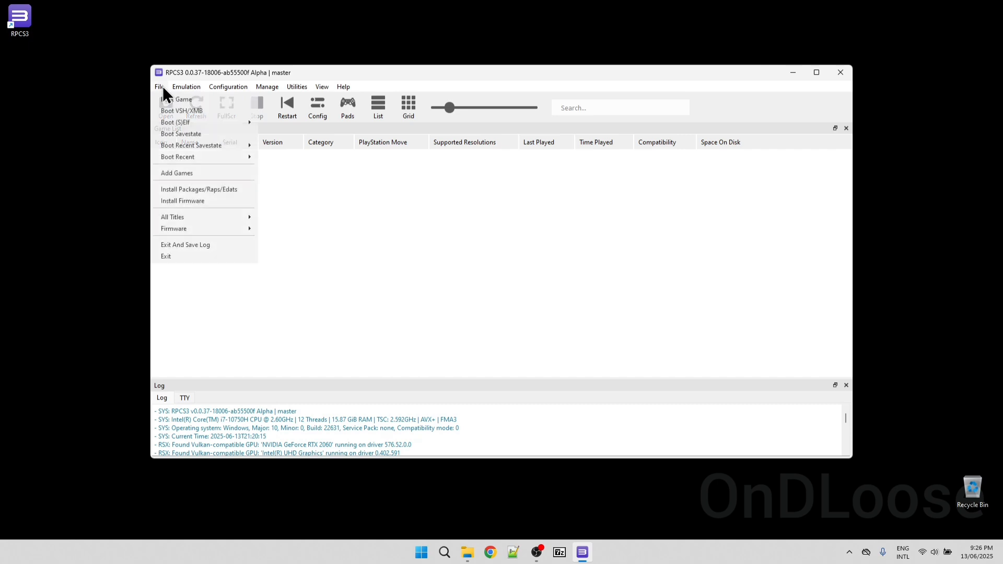
left_click(184, 173)
double_click(273, 267)
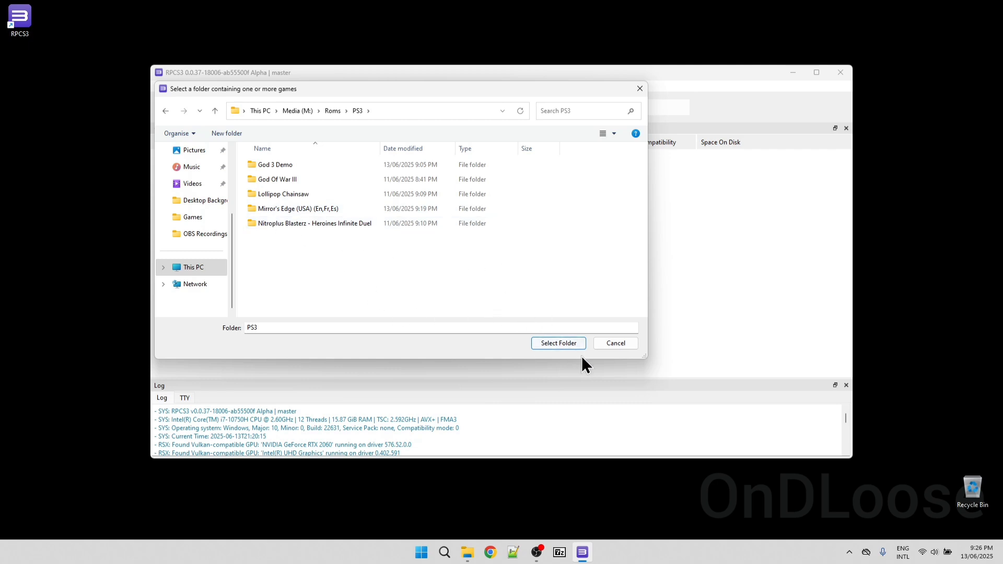
left_click(562, 346)
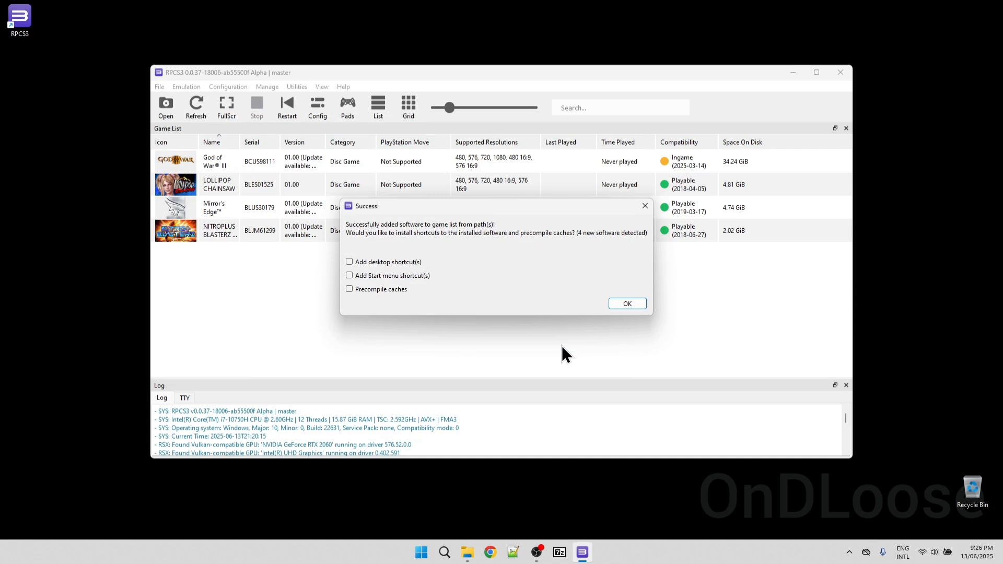
Precompile the caches for the newly added games and close the cache creation dialog when it finishes
left_click(350, 289)
left_click(632, 304)
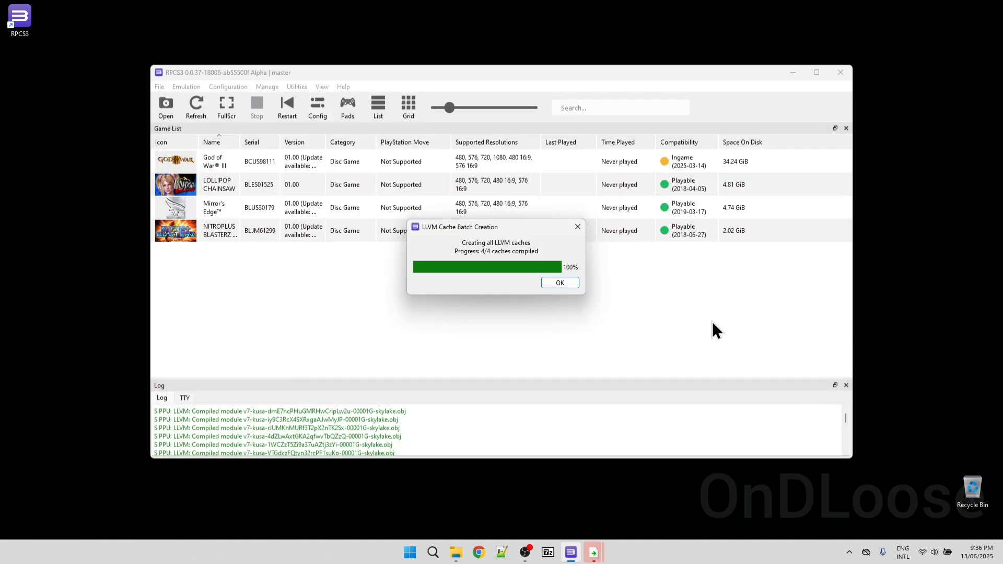
left_click(564, 283)
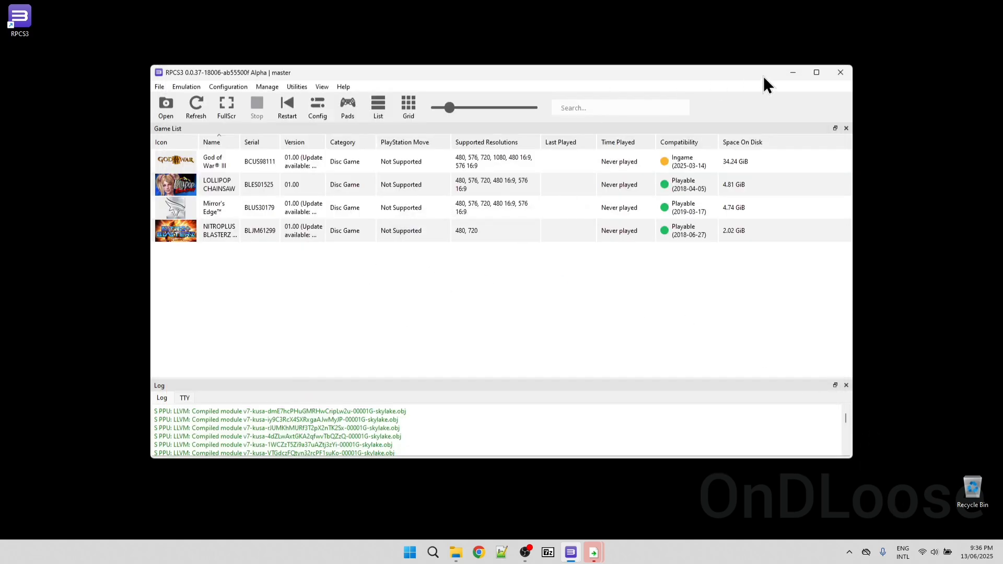
Maximize the window, preview the games in grid view with larger icons, and return to list view
left_click(818, 73)
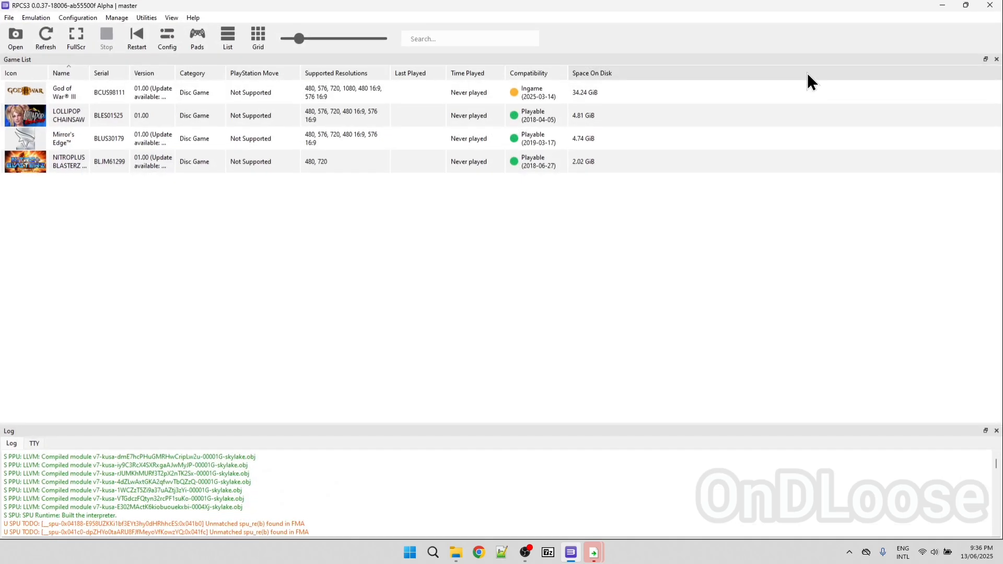
left_click(258, 38)
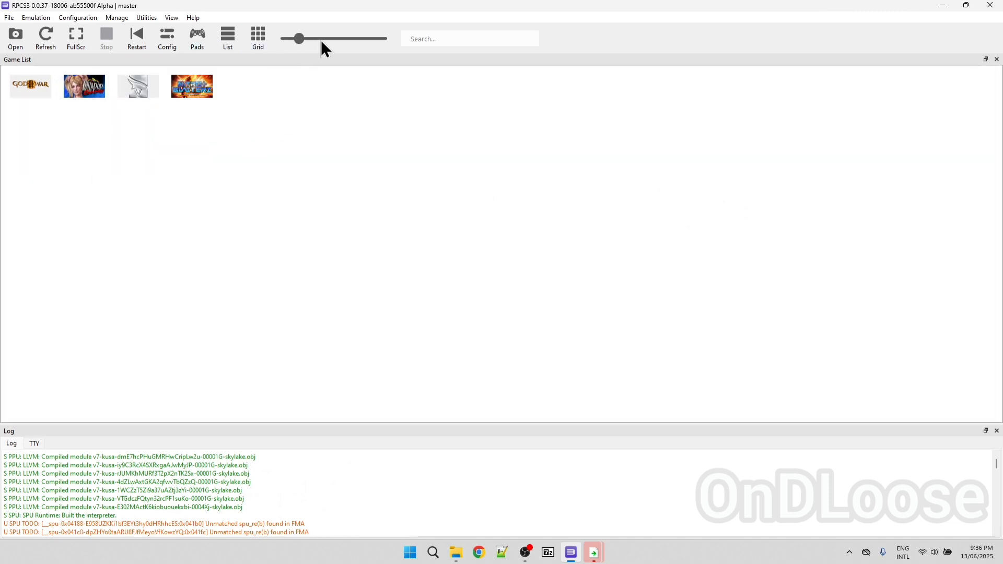
left_click_drag(299, 40, 356, 41)
left_click(228, 37)
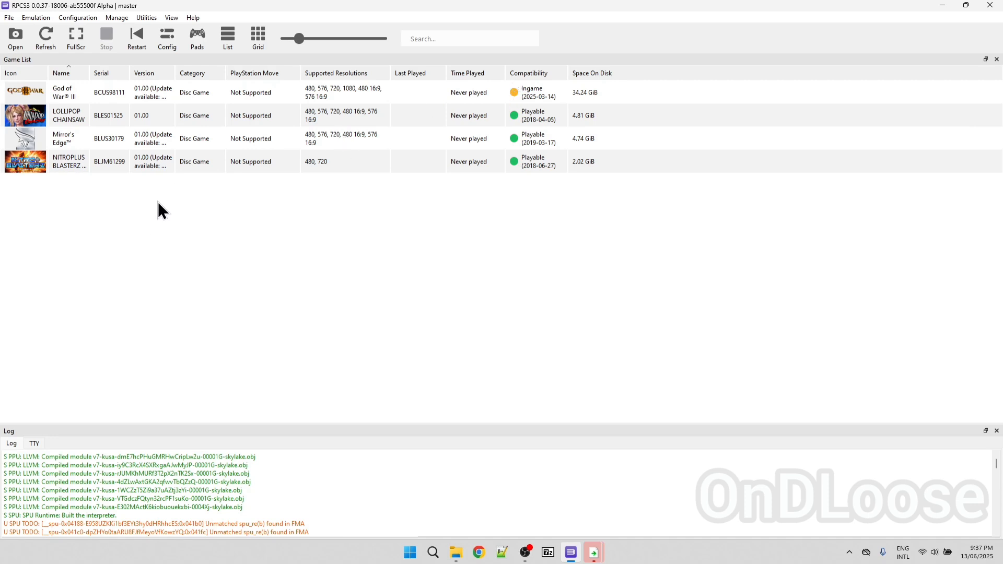
Create a custom configuration for God of War III from the global settings, review its GPU options, and save it
right_click(32, 89)
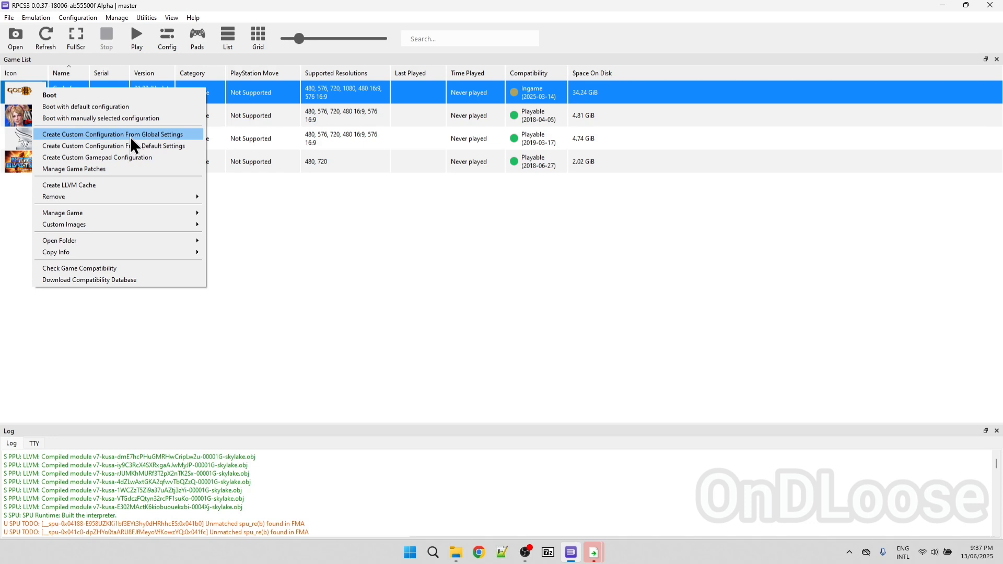
left_click(145, 134)
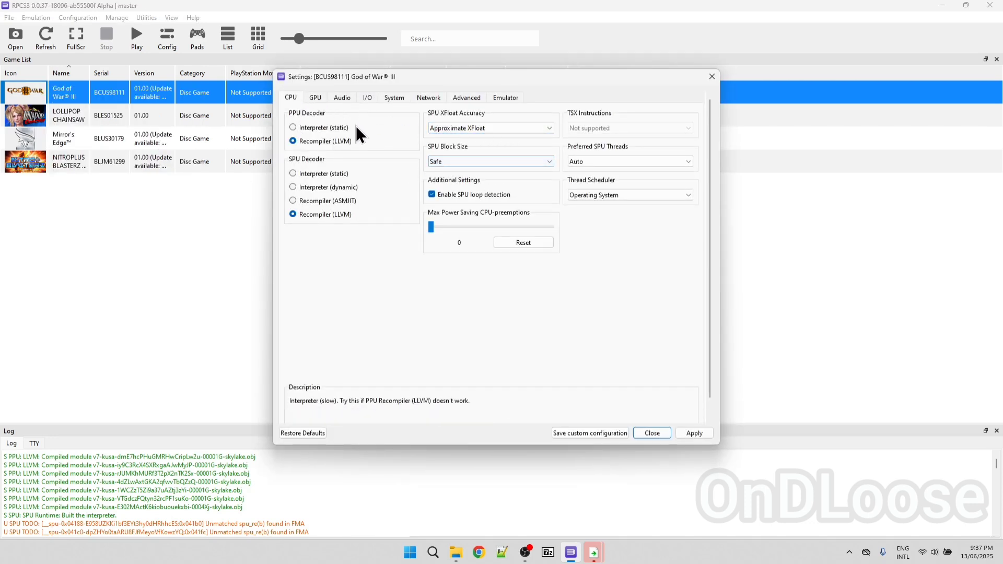
left_click(315, 98)
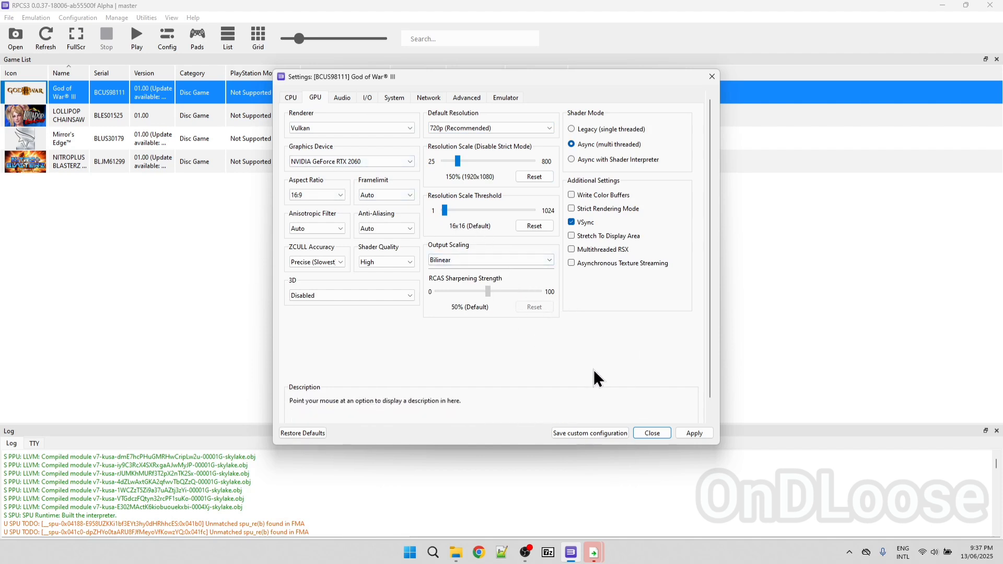
left_click(699, 432)
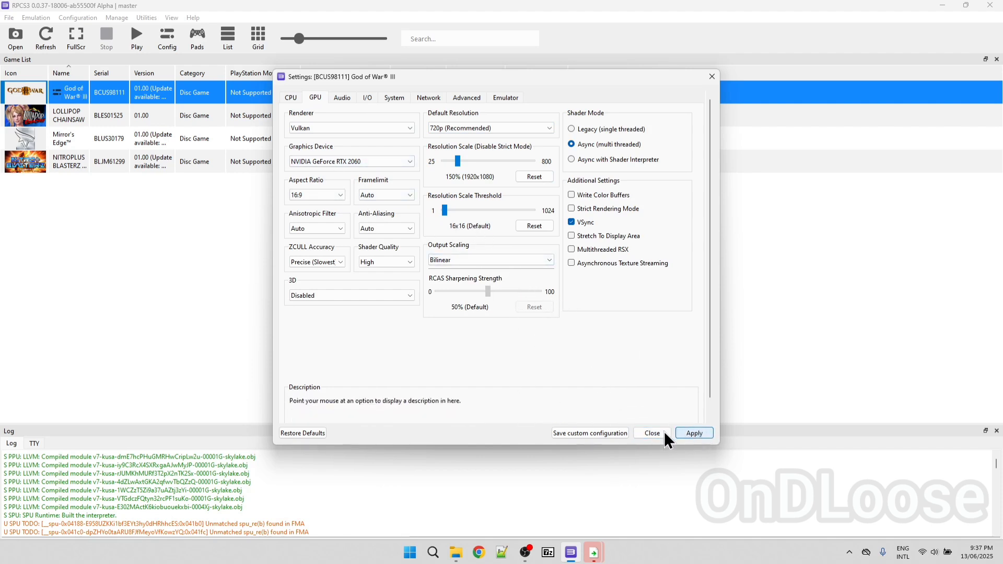
left_click(595, 434)
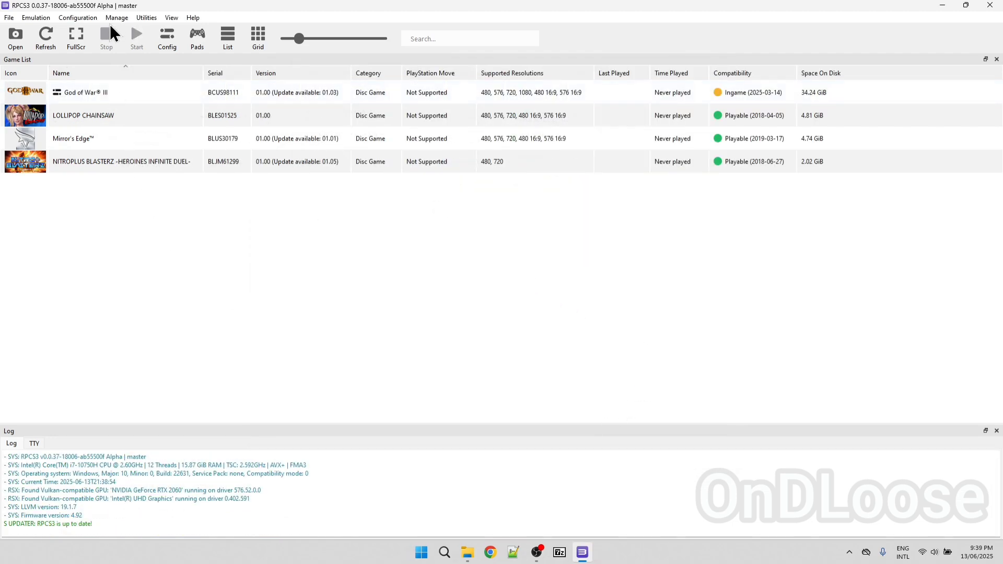
Open the game patch manager and update to the latest available patches
left_click(118, 17)
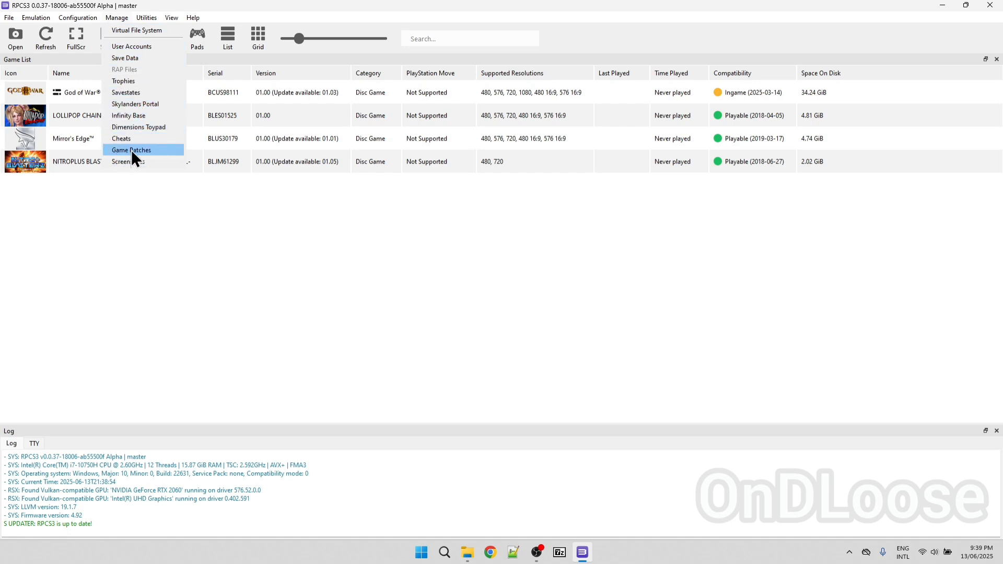
left_click(158, 152)
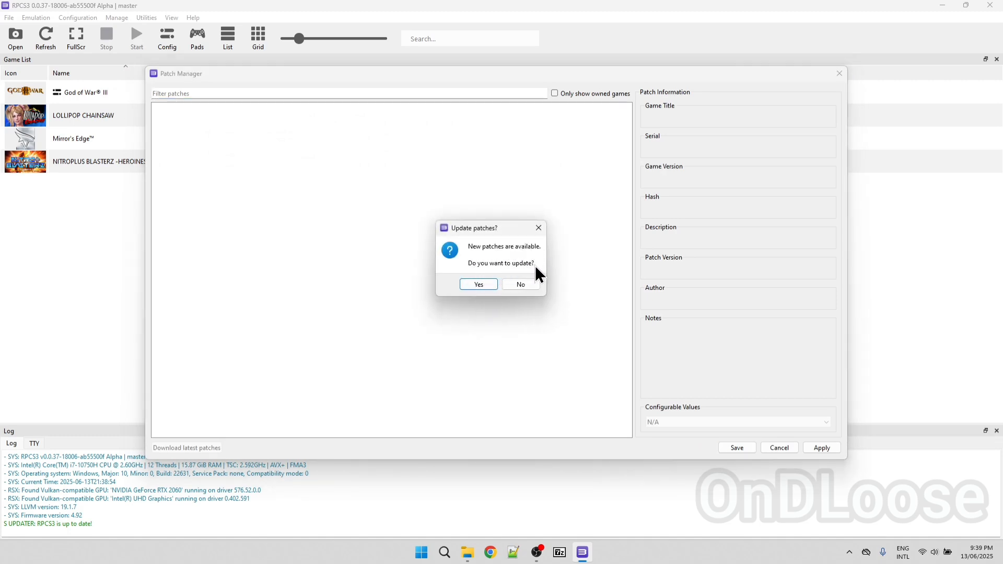
left_click(473, 286)
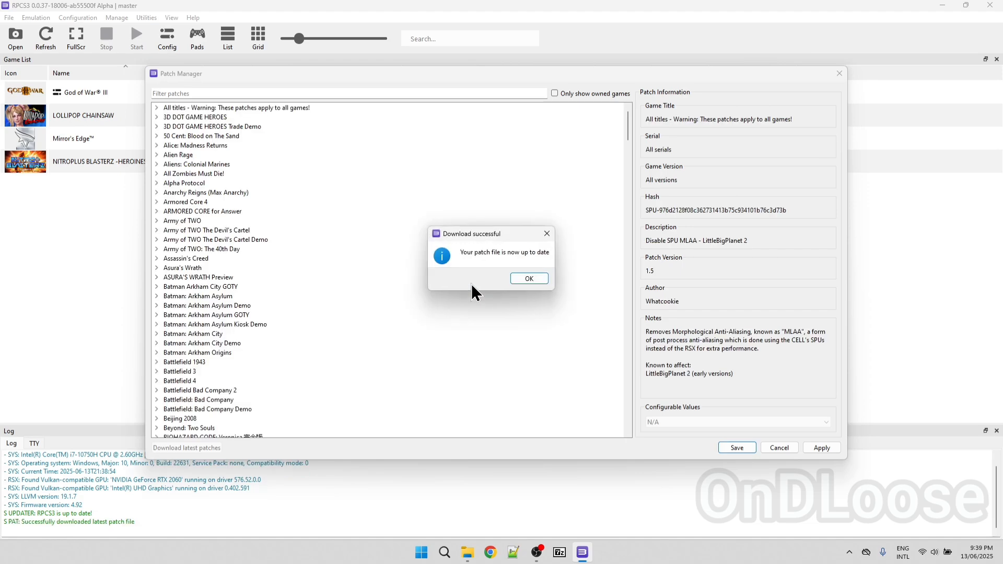
left_click(528, 278)
Browse the downloaded patches and limit the list to owned games only
scroll(414, 208, "down", 10)
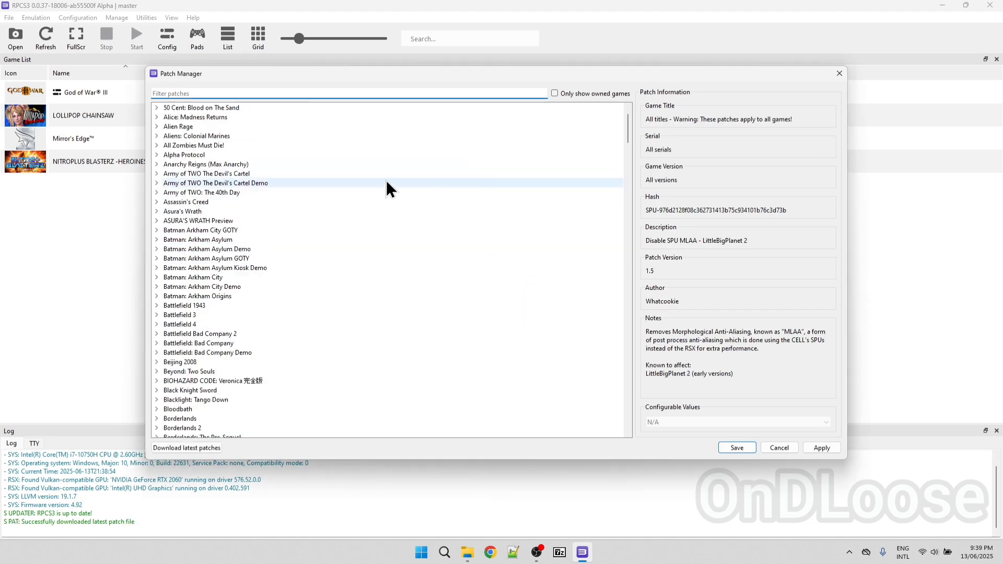
scroll(418, 262, "down", 20)
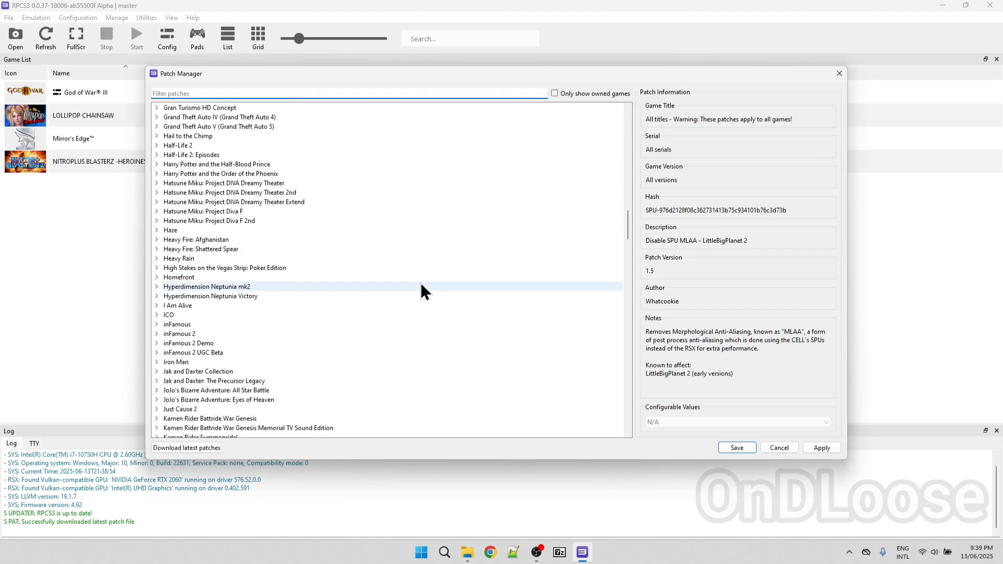
scroll(485, 247, "up", 20)
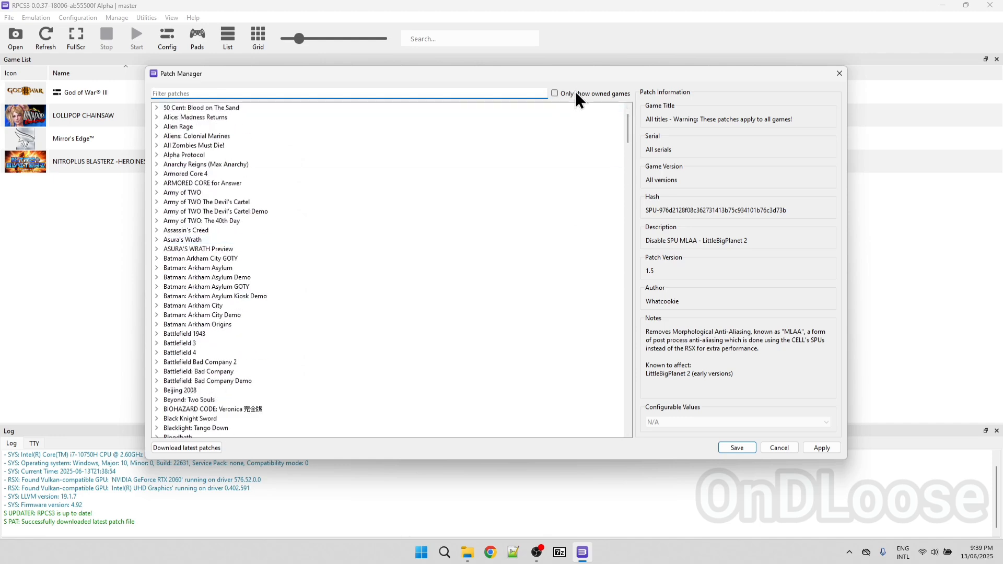
left_click(555, 92)
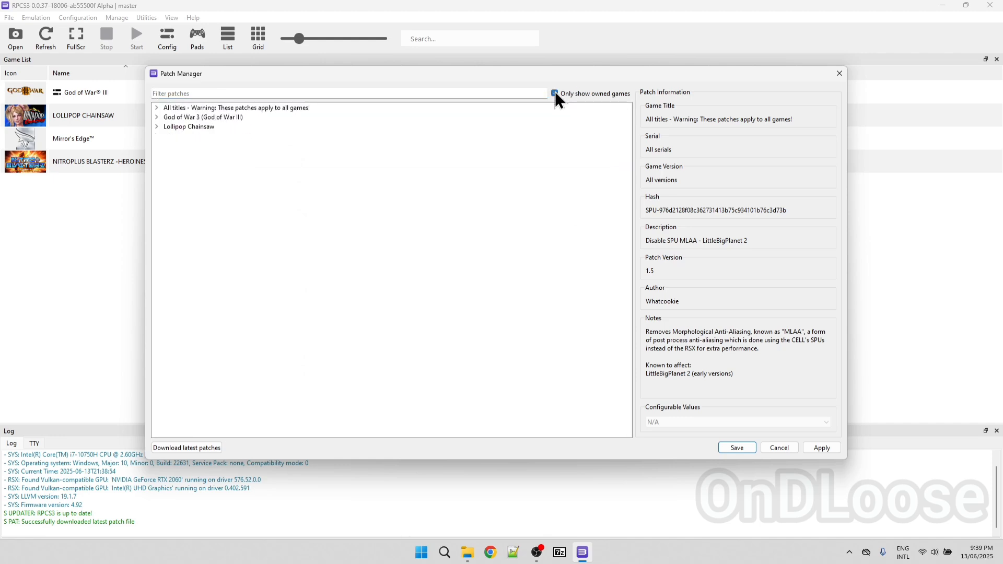
Enable the Lollipop Chainsaw patches Disable Image Grain, Disable Low-Resolution Depth of Field, Unlock FPS and Disable Bloom, and collapse the game's entry
left_click(156, 127)
left_click(167, 136)
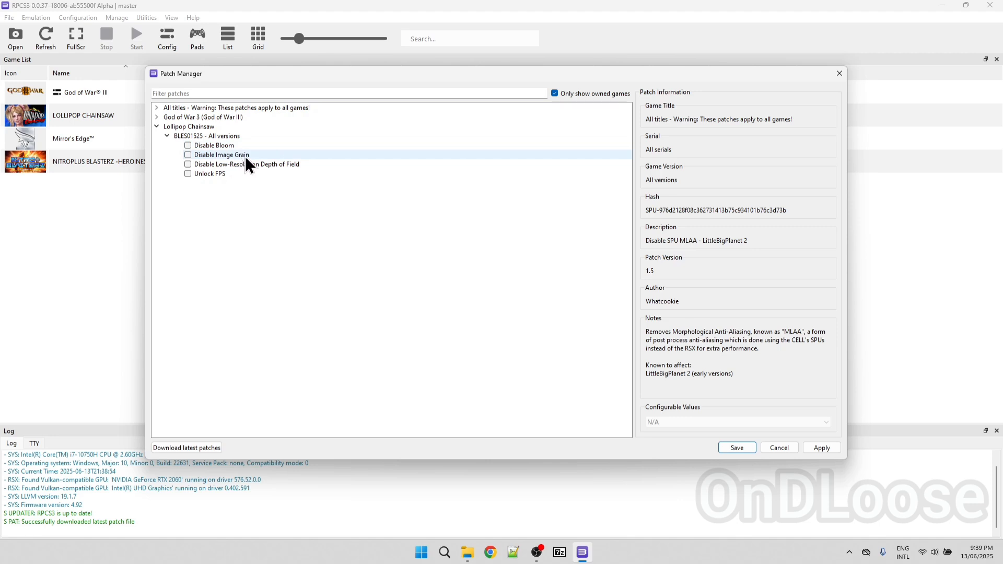
left_click(189, 155)
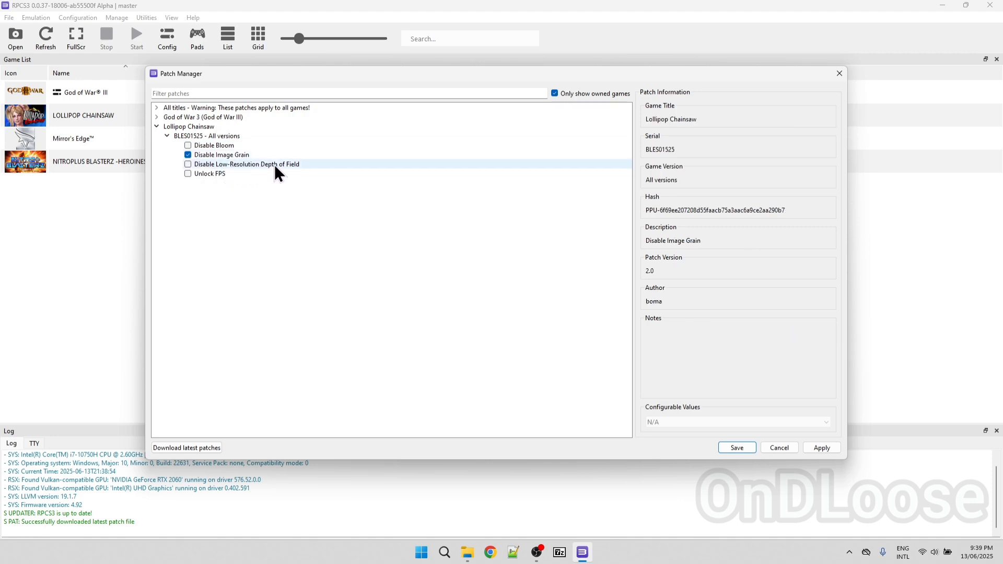
left_click(188, 164)
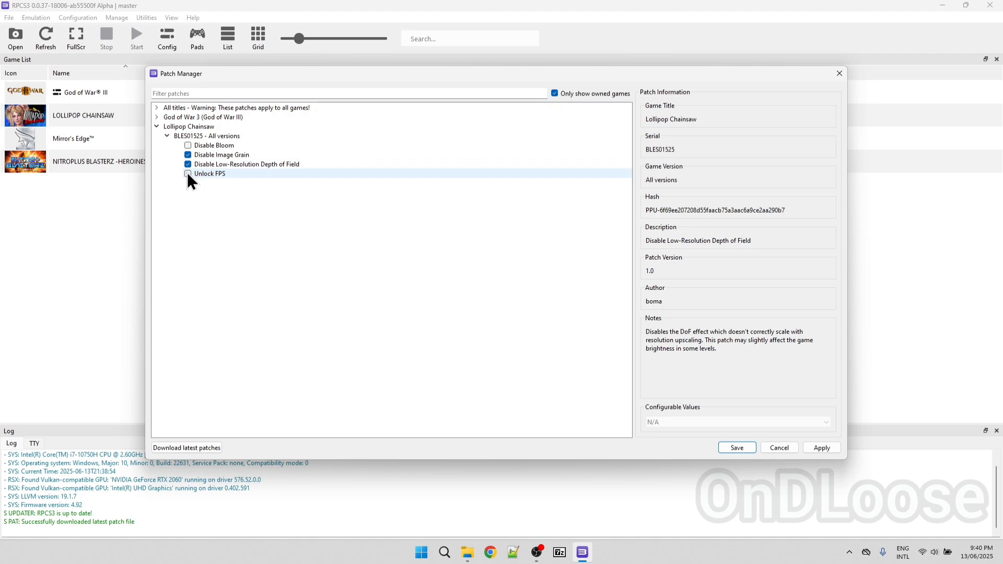
left_click(187, 173)
left_click(189, 144)
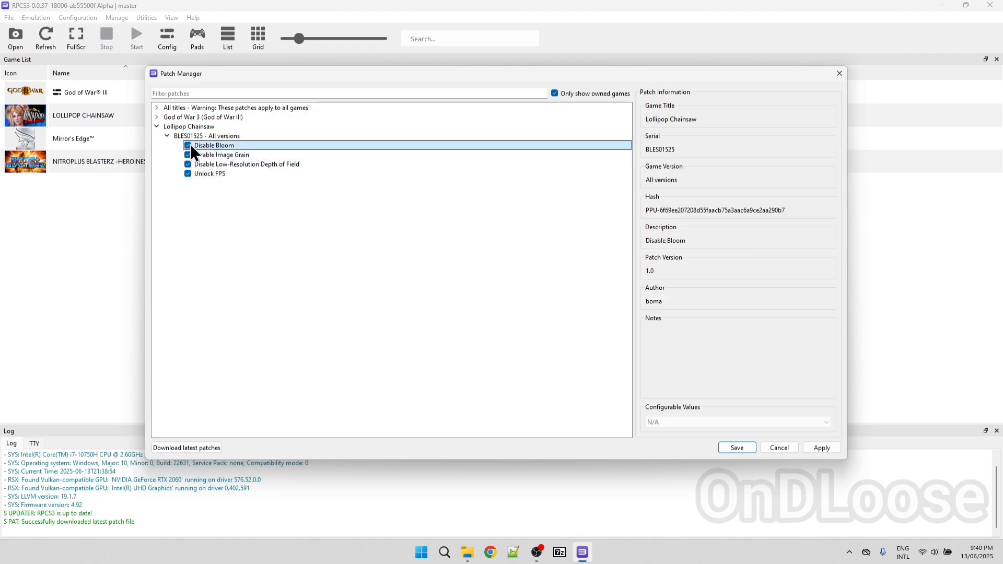
left_click(157, 126)
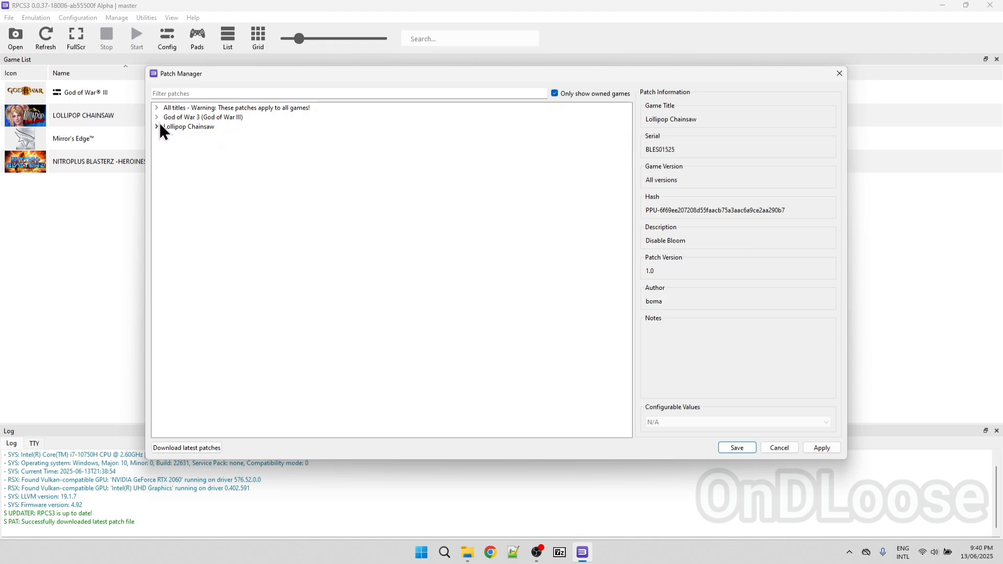
Enable the Skip intro and Skip any videos with X button patches for God of War 3 (BCUS98111 v.01.00)
left_click(156, 118)
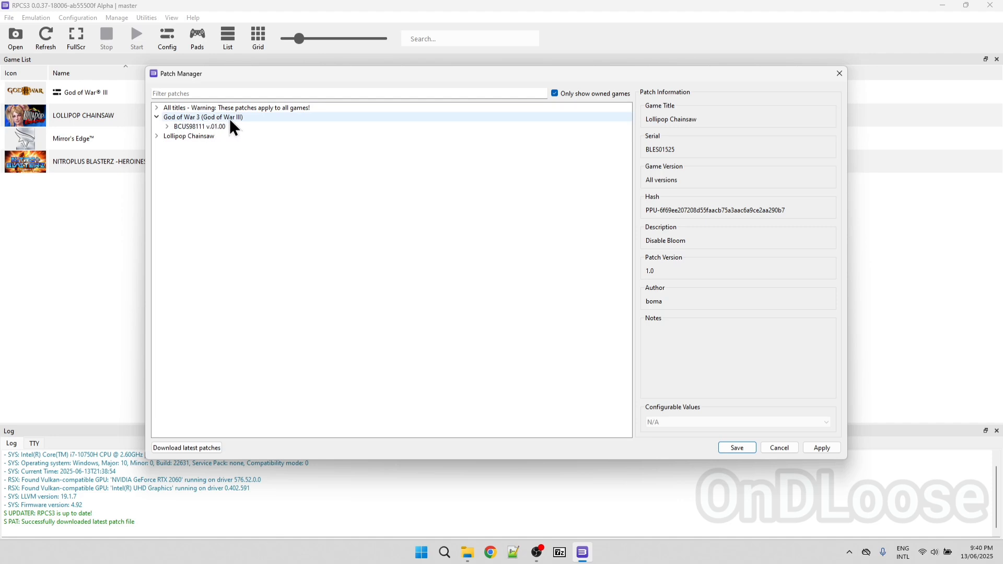
left_click(168, 126)
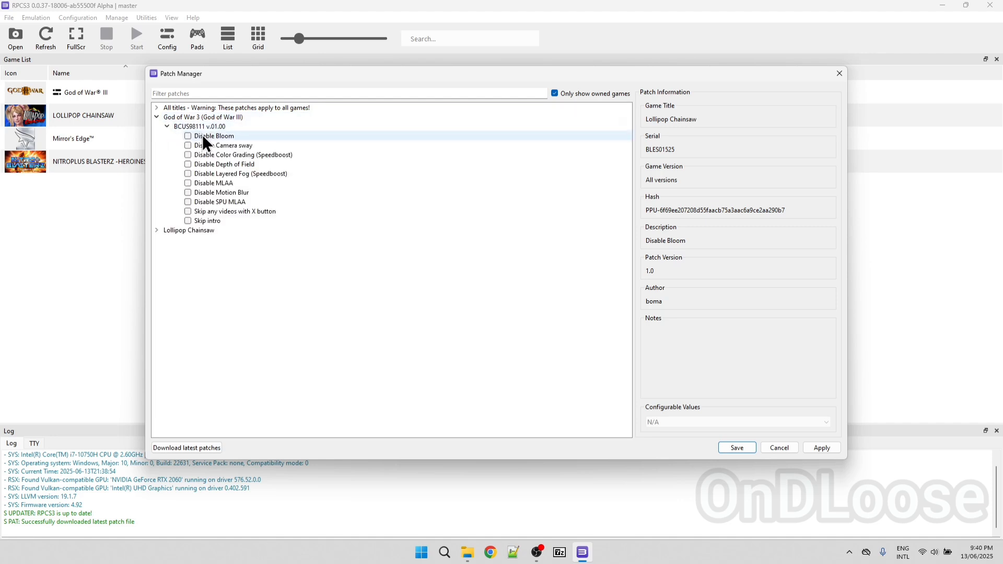
left_click(218, 221)
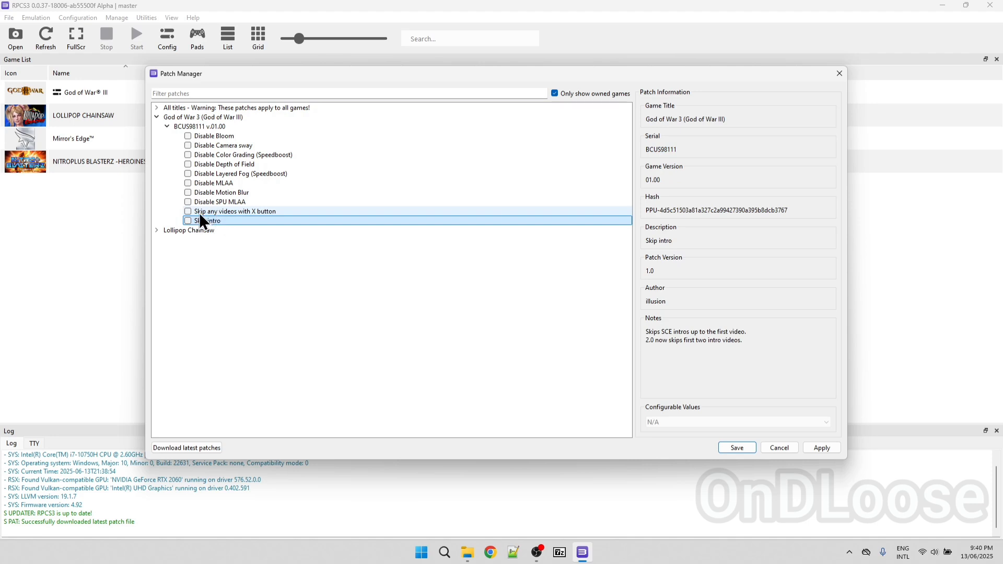
left_click(187, 221)
left_click(195, 211)
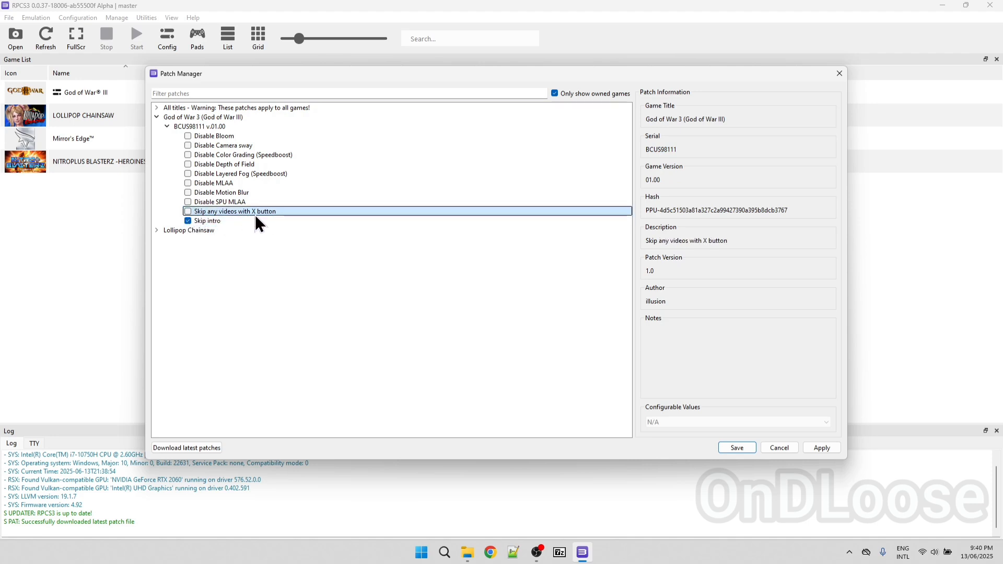
left_click(189, 212)
Enable the God of War 3 patches disabling SPU MLAA, Motion Blur, Layered Fog, MLAA, Depth of Field and Color Grading, and save the patch selection
left_click(189, 201)
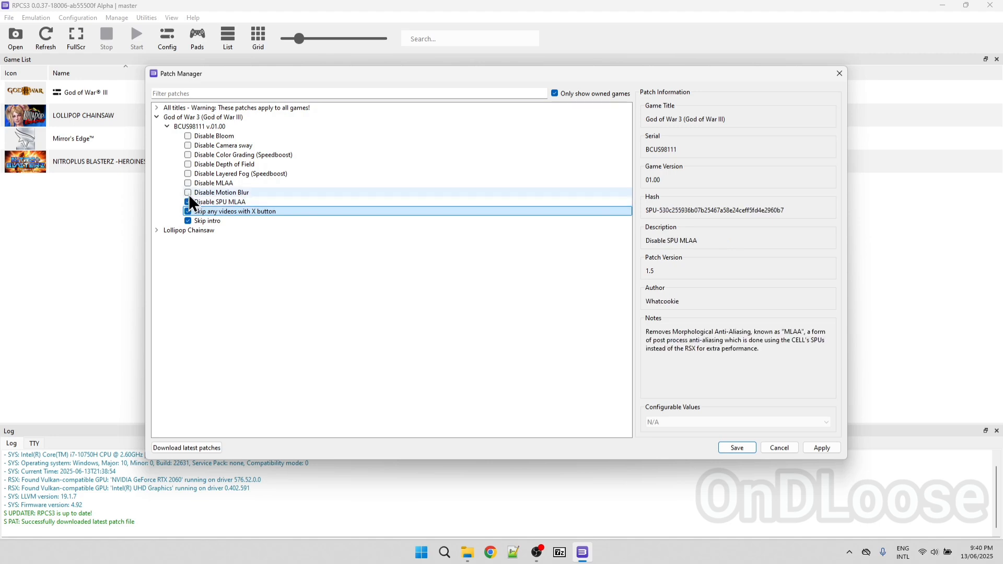
left_click(189, 193)
left_click(188, 174)
left_click(188, 183)
left_click(188, 165)
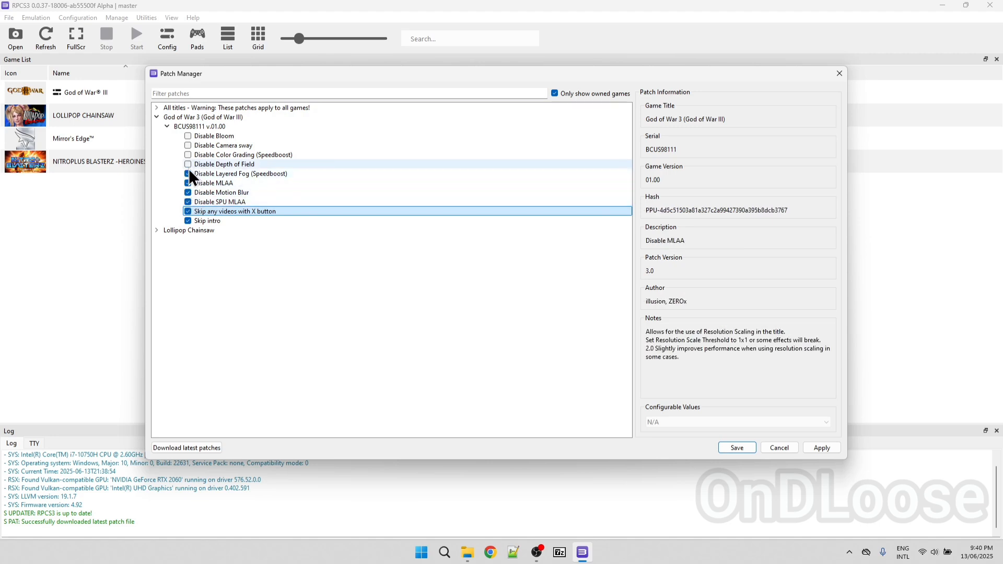
left_click(188, 155)
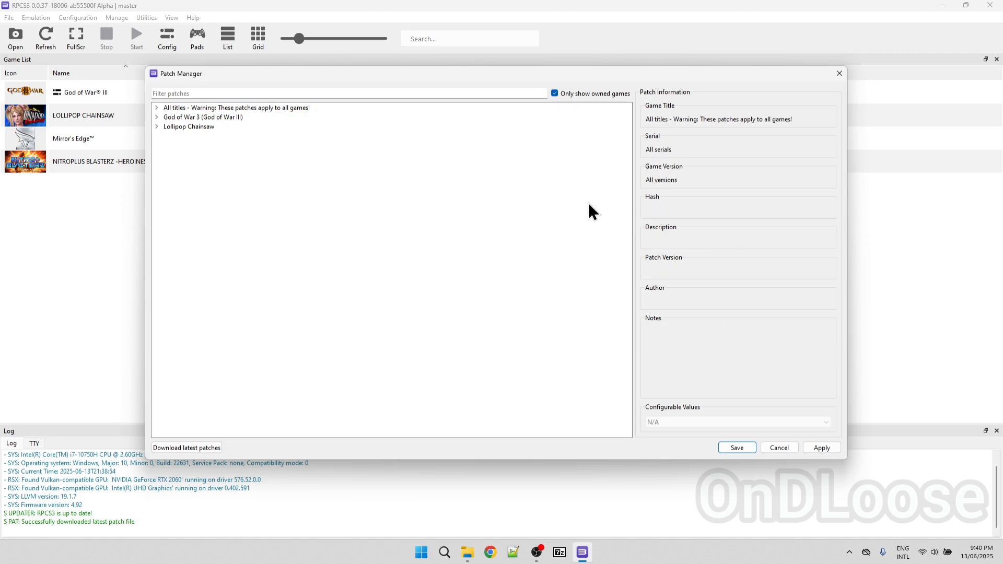
left_click(831, 451)
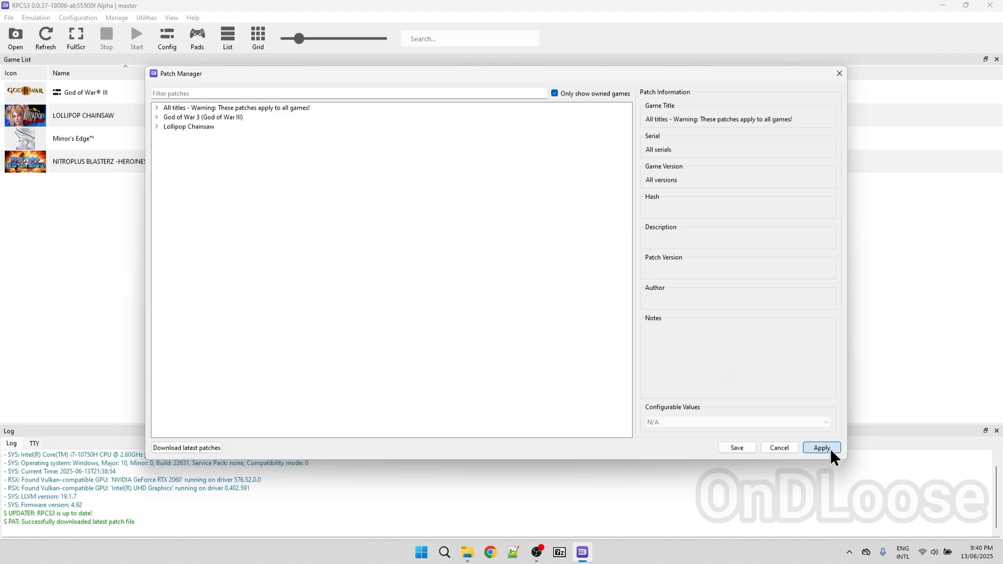
left_click(736, 449)
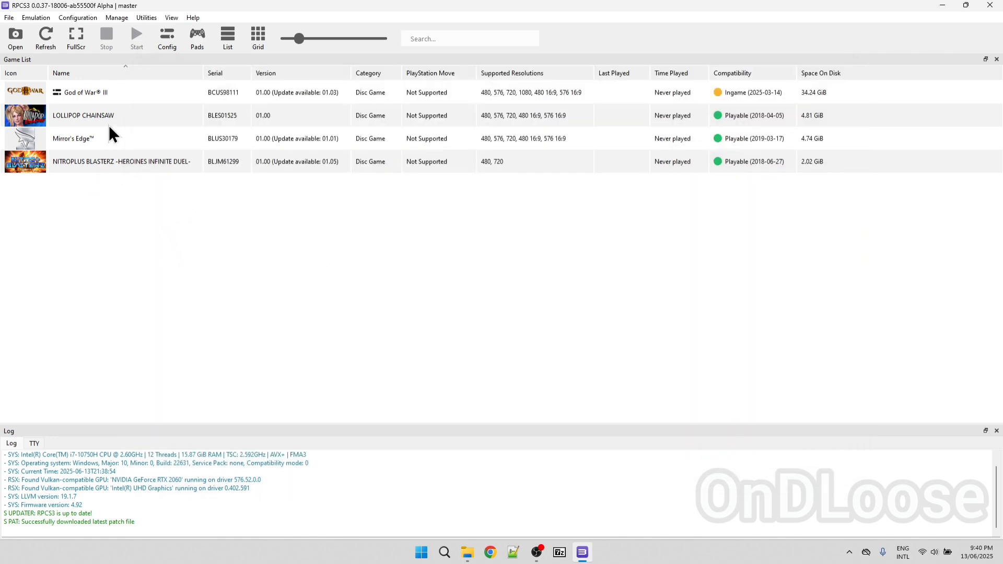
Launch Lollipop Chainsaw from the game list
left_click(32, 119)
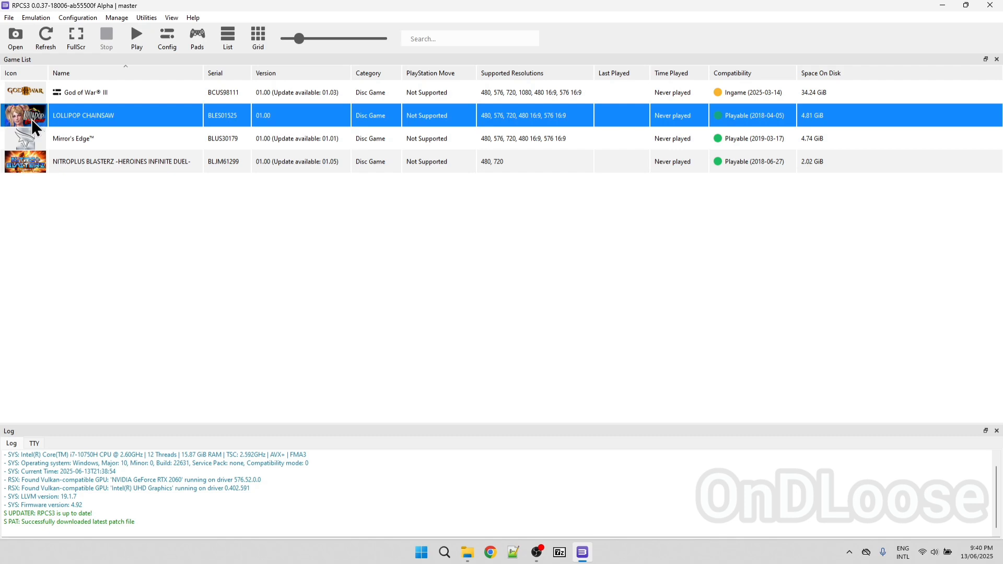
double_click(31, 119)
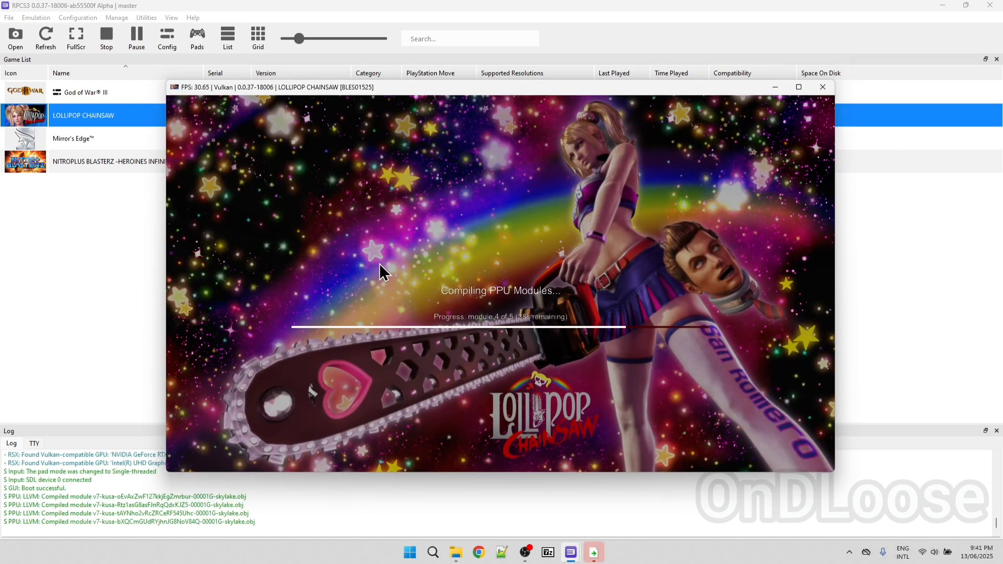